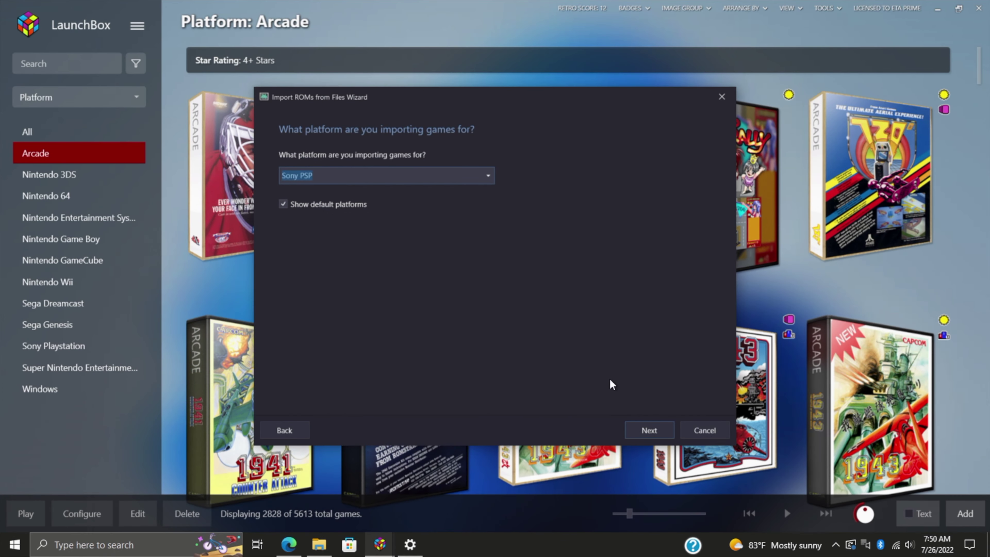
# Set the ROM import to Sony PSP with Retroarch, using files in their current location and searching the local metadata database
pyautogui.click(647, 430)
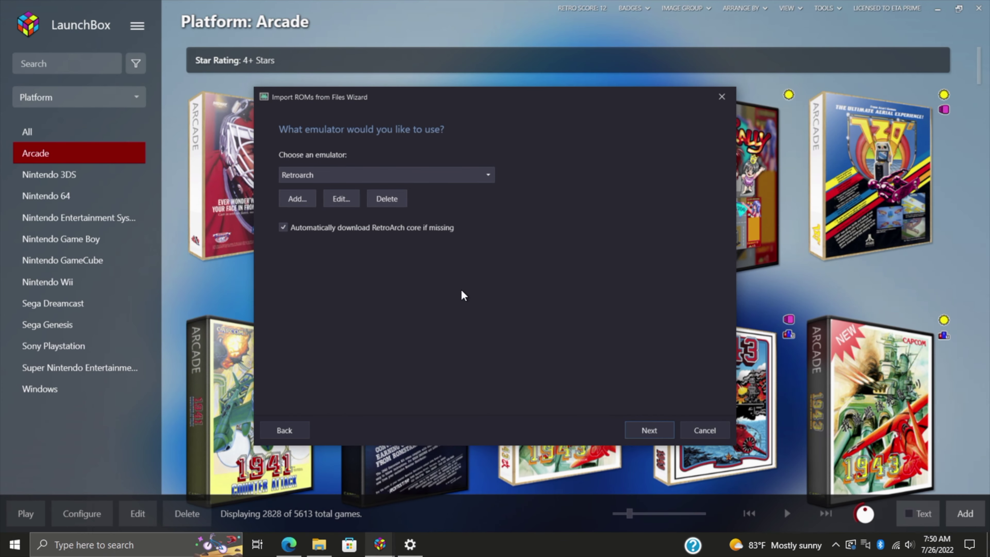
pyautogui.click(660, 427)
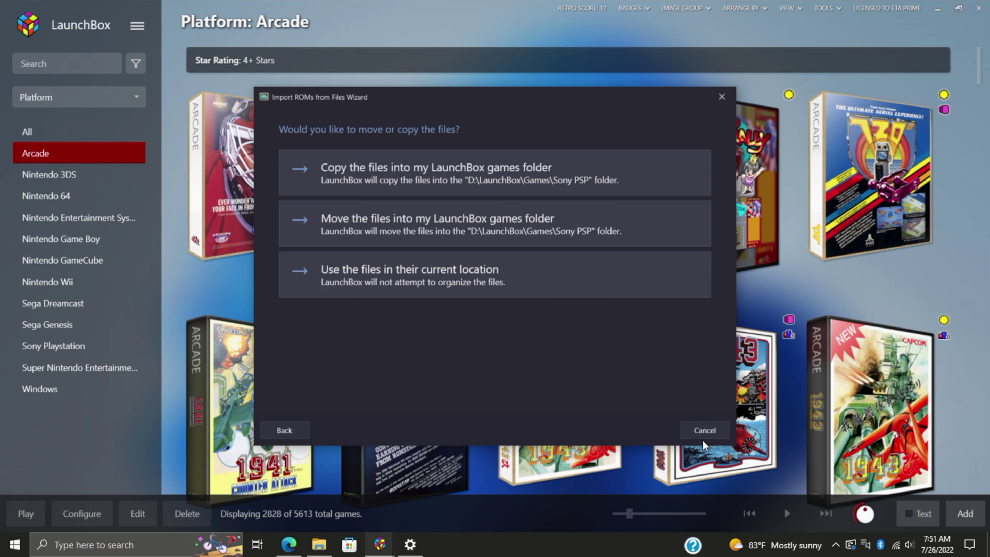
pyautogui.click(470, 273)
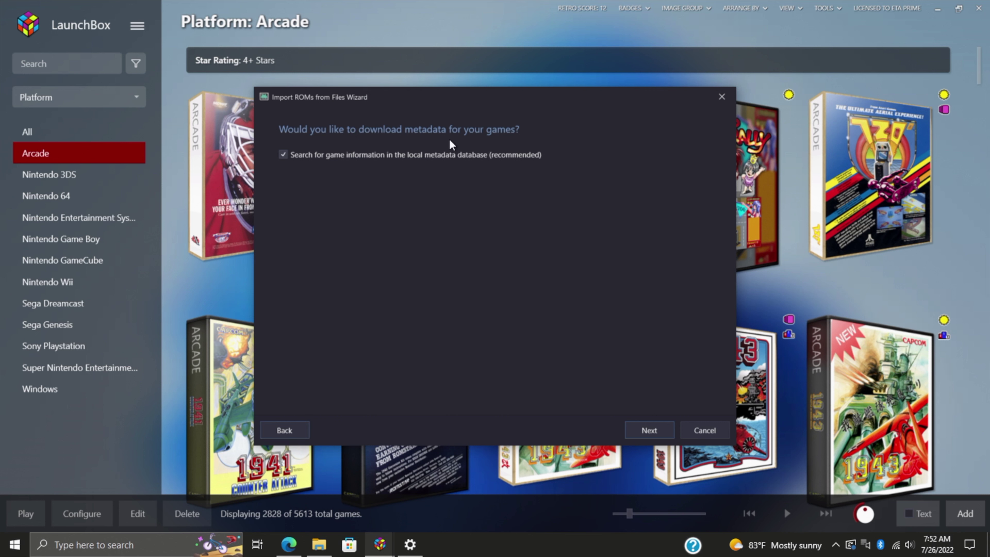
pyautogui.click(654, 422)
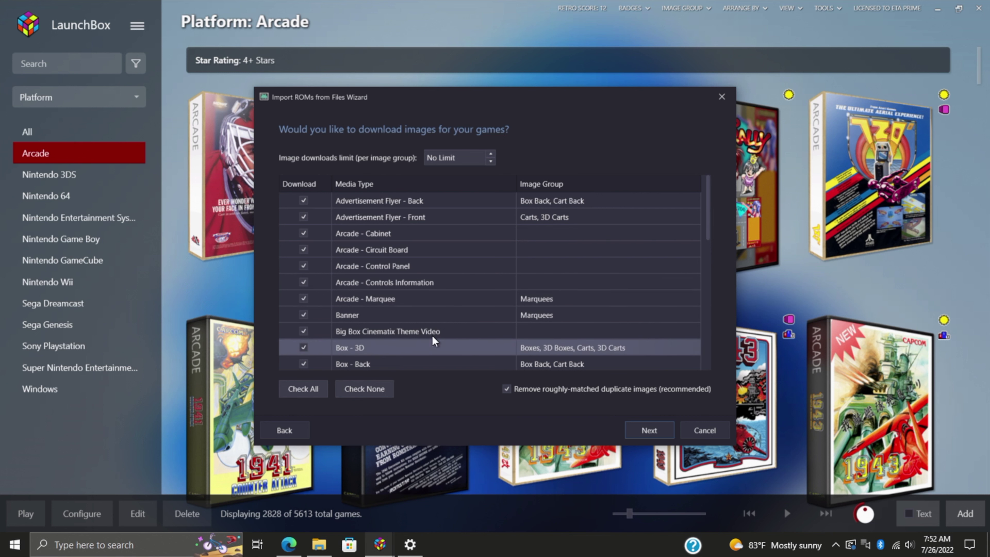
# Review the image types and accept them all with no download limit, keeping roughly-matched duplicate removal enabled
pyautogui.scroll(-6, 427, 318)
pyautogui.scroll(-1, 427, 319)
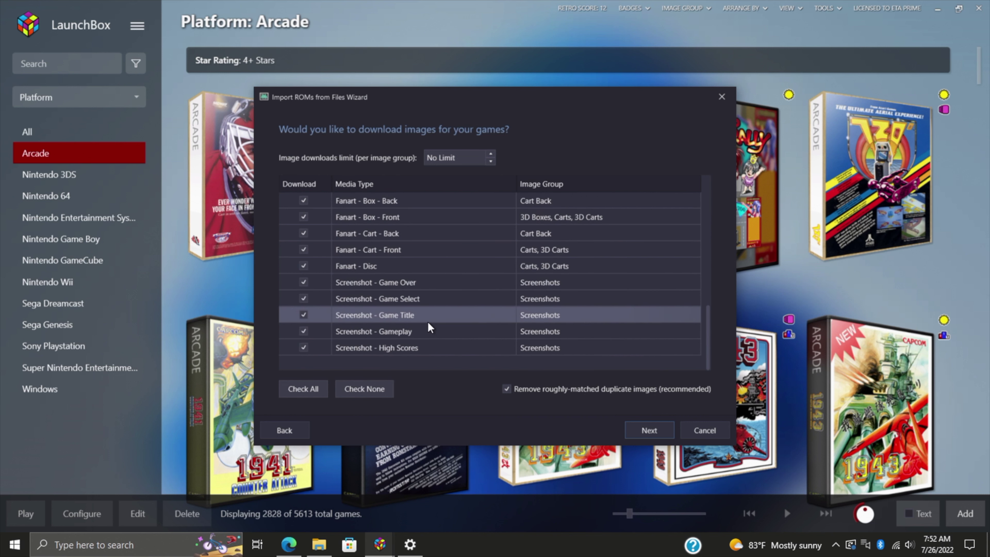
pyautogui.scroll(4, 428, 321)
pyautogui.scroll(3, 427, 322)
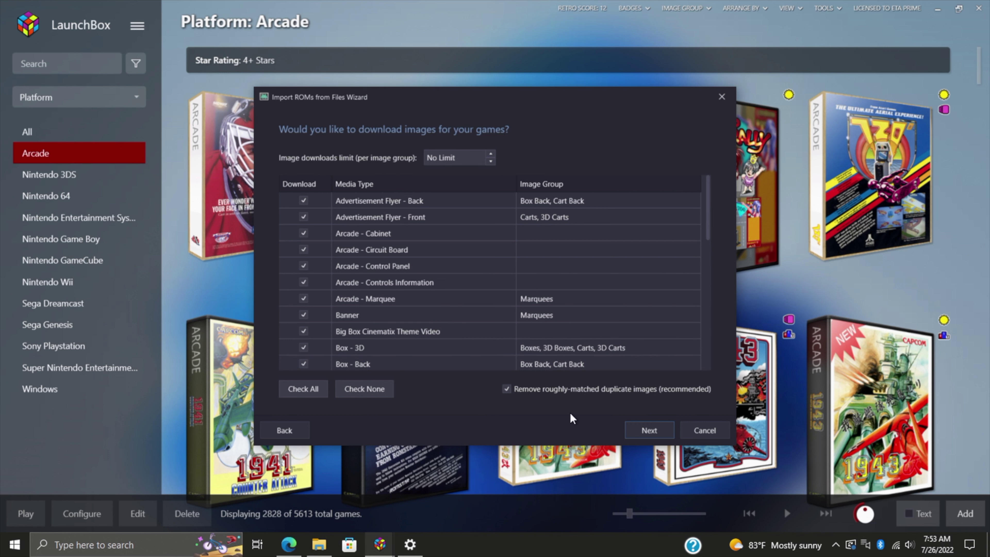
pyautogui.click(646, 430)
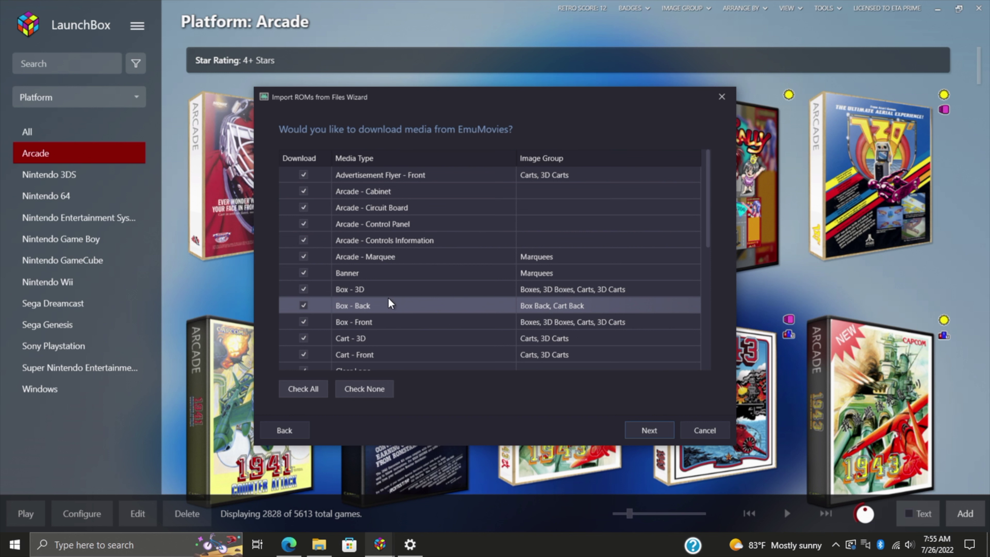
# Review the EmuMovies media types, including manuals, music and videos, and accept them all for download
pyautogui.scroll(-5, 388, 298)
pyautogui.scroll(5, 389, 298)
pyautogui.scroll(-5, 389, 298)
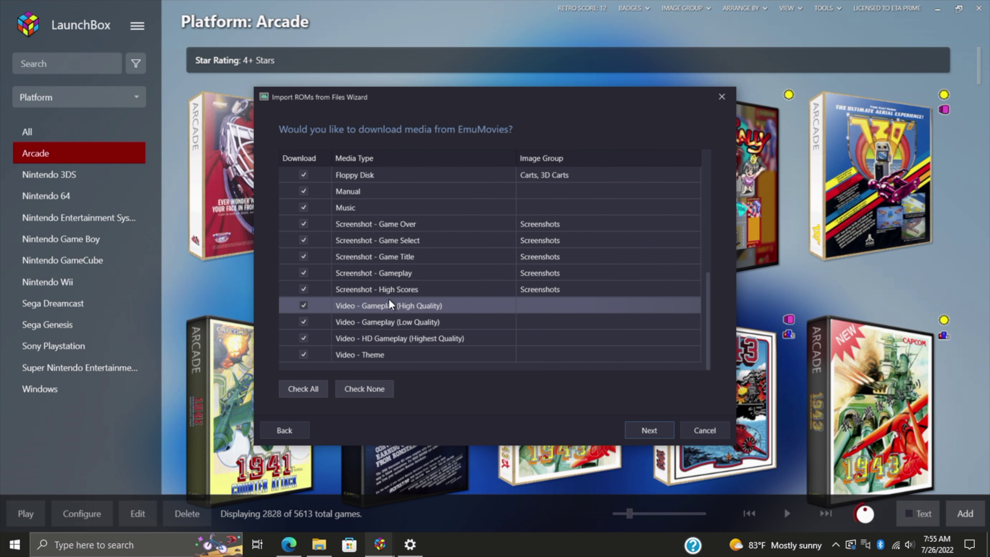
pyautogui.scroll(5, 388, 298)
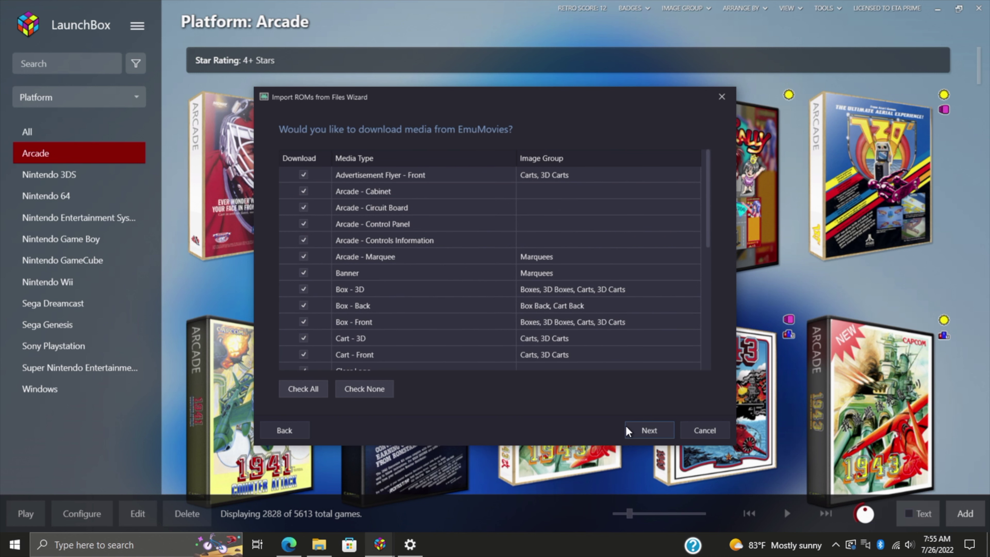
pyautogui.click(635, 430)
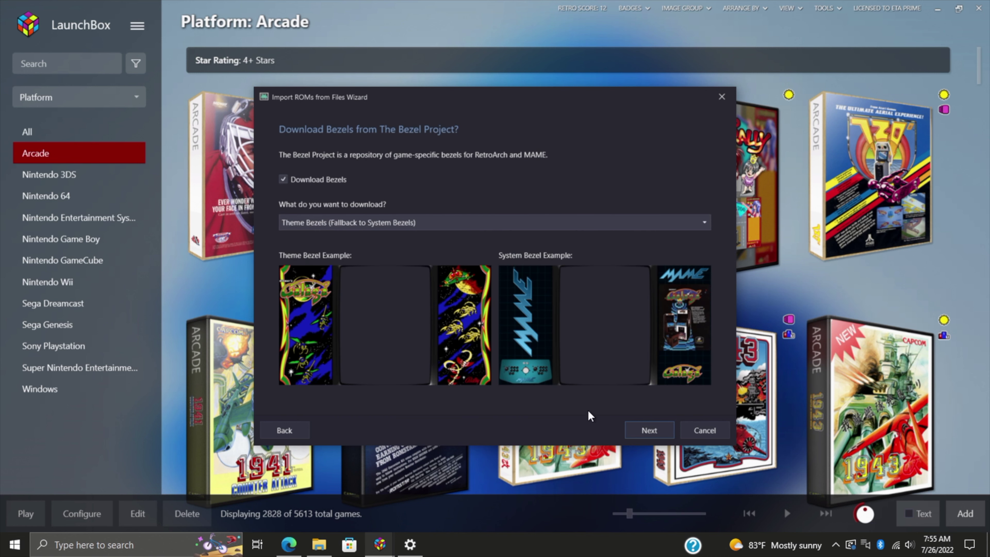
# Accept downloading theme bezels with fallback to system bezels and finish importing the listed PSP games
pyautogui.click(652, 431)
pyautogui.click(653, 431)
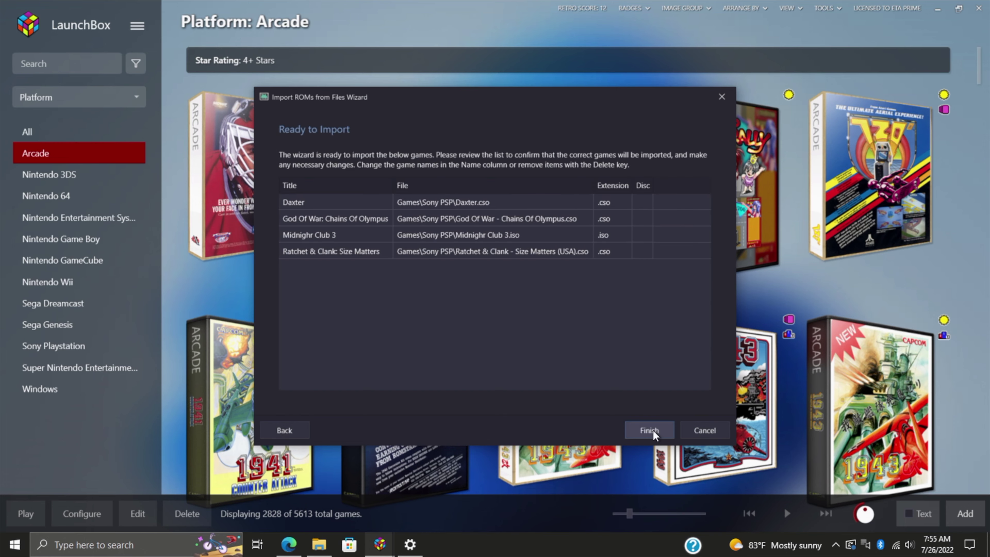
pyautogui.click(650, 430)
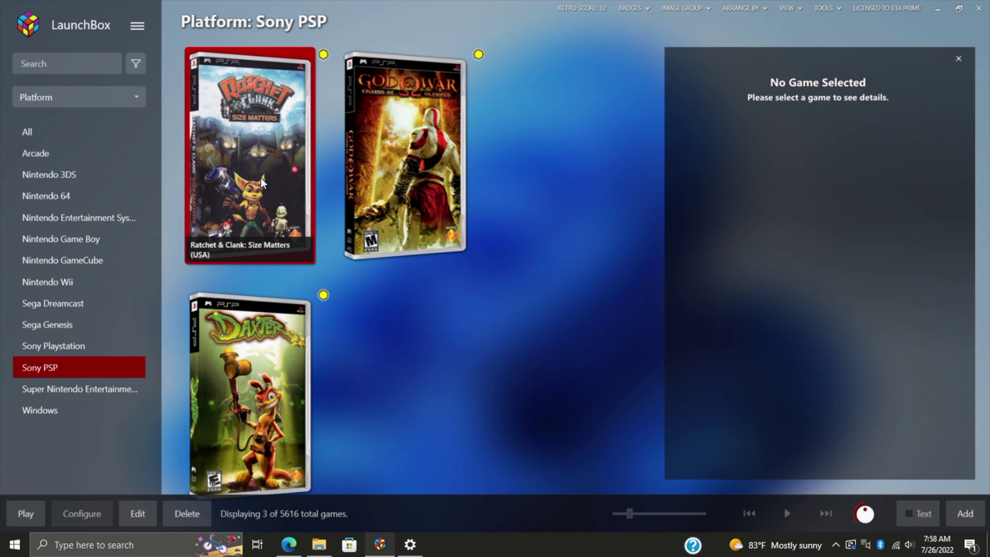
# View the details of the three imported PSP games and look through the first several images of Daxter
pyautogui.click(261, 177)
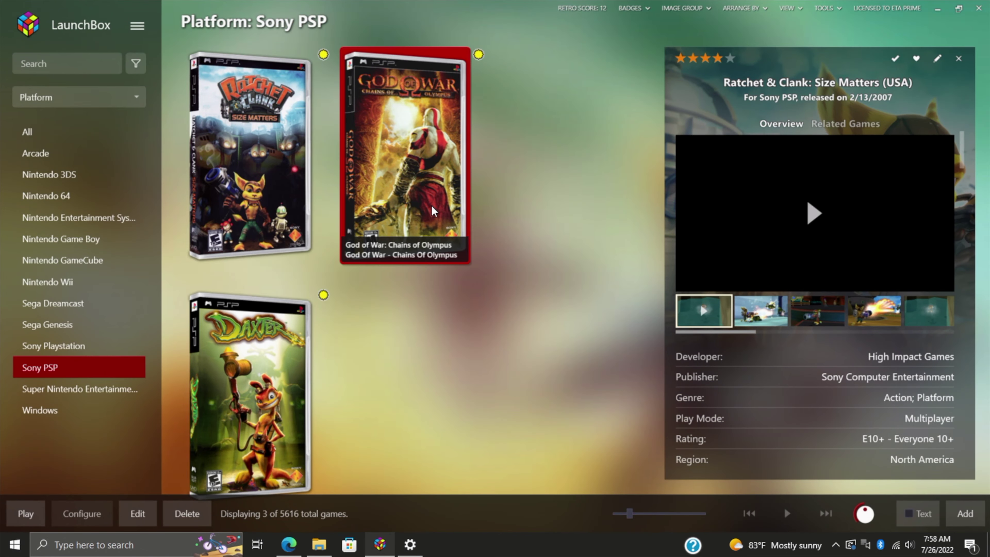
pyautogui.click(431, 204)
pyautogui.click(310, 379)
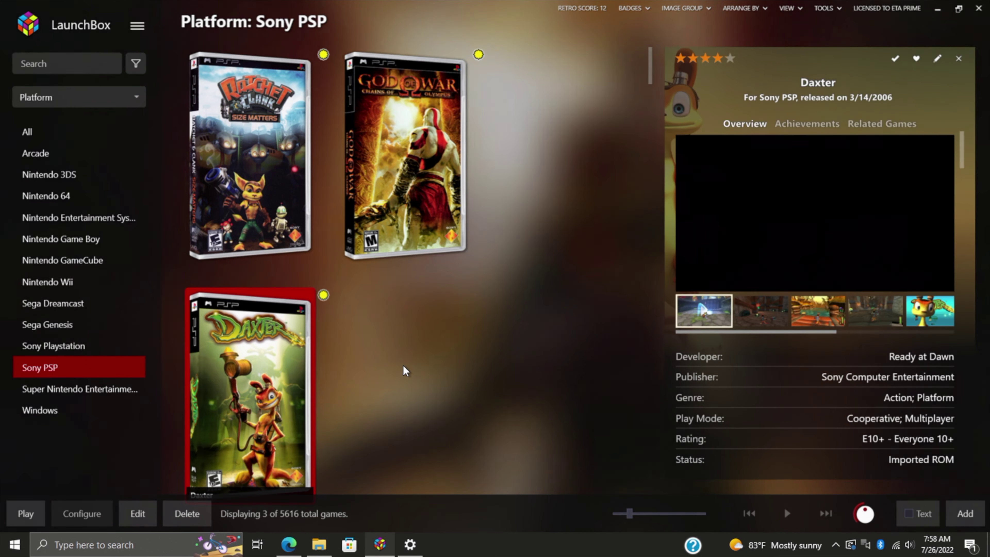
pyautogui.click(761, 314)
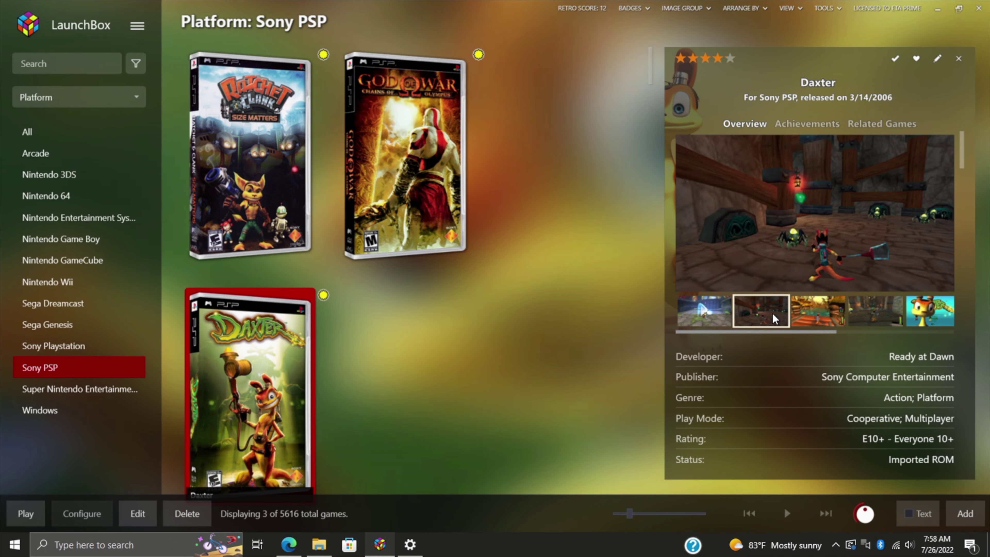
pyautogui.click(809, 309)
pyautogui.click(872, 309)
pyautogui.click(928, 311)
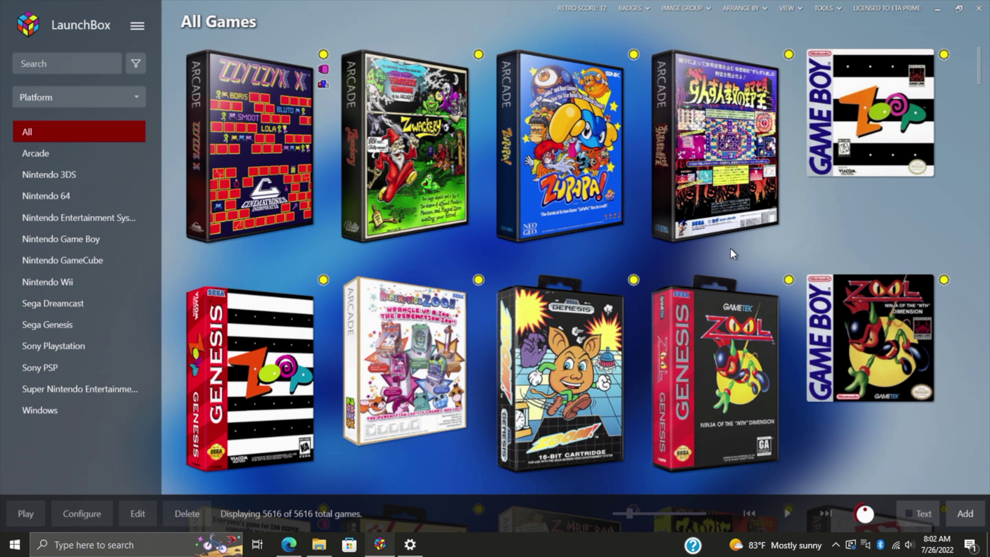
# Open the EmuMovies integration settings in the program options
pyautogui.moveTo(711, 284)
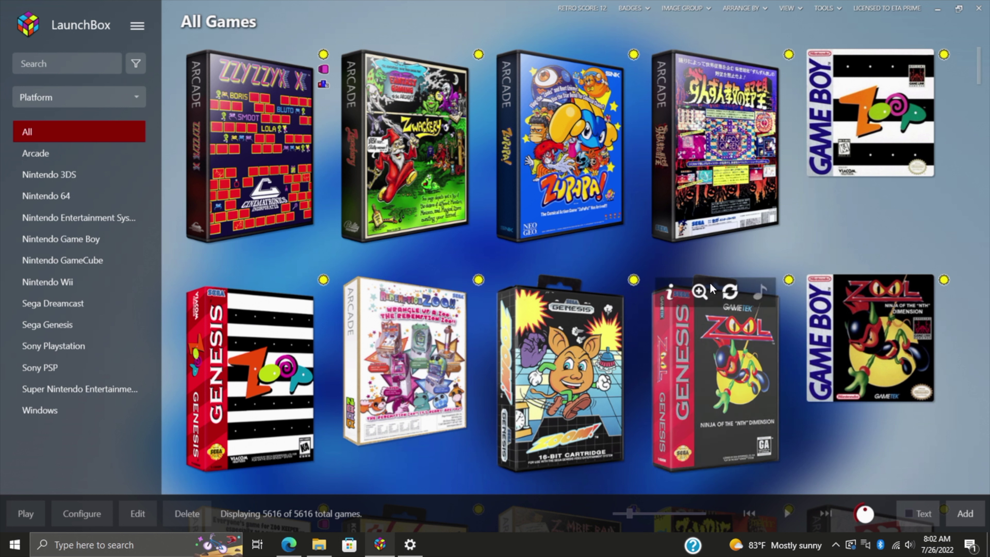
pyautogui.click(824, 12)
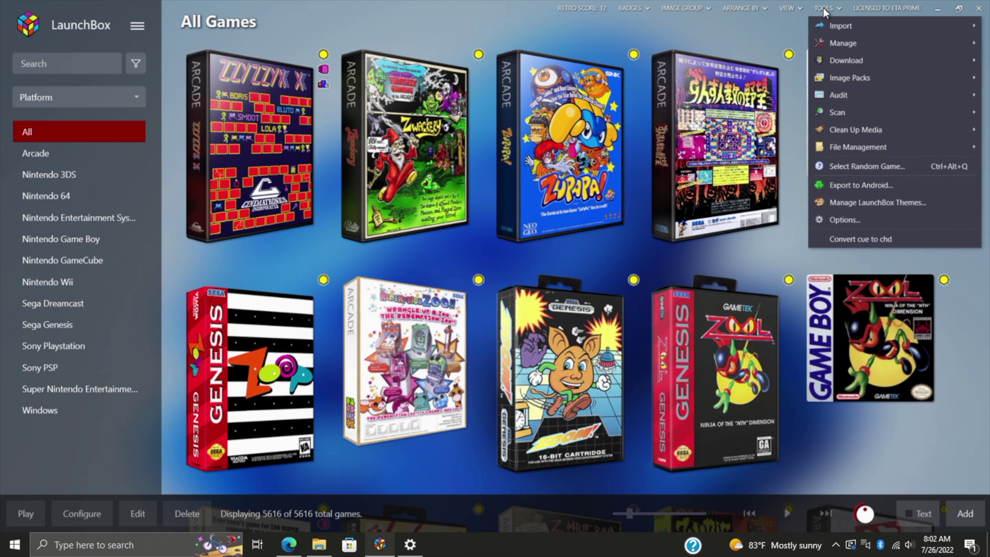
pyautogui.click(843, 221)
pyautogui.scroll(-5, 257, 362)
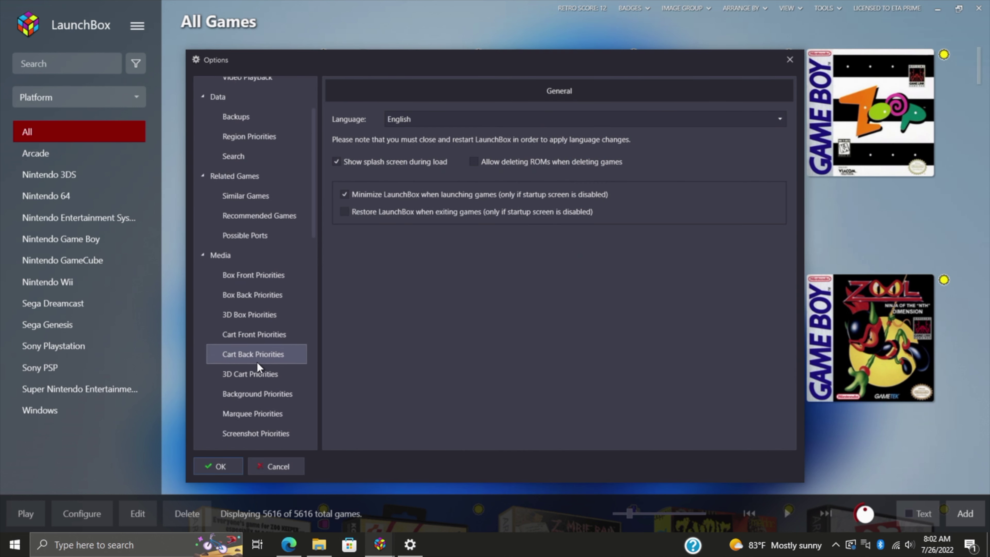
pyautogui.scroll(-5, 258, 367)
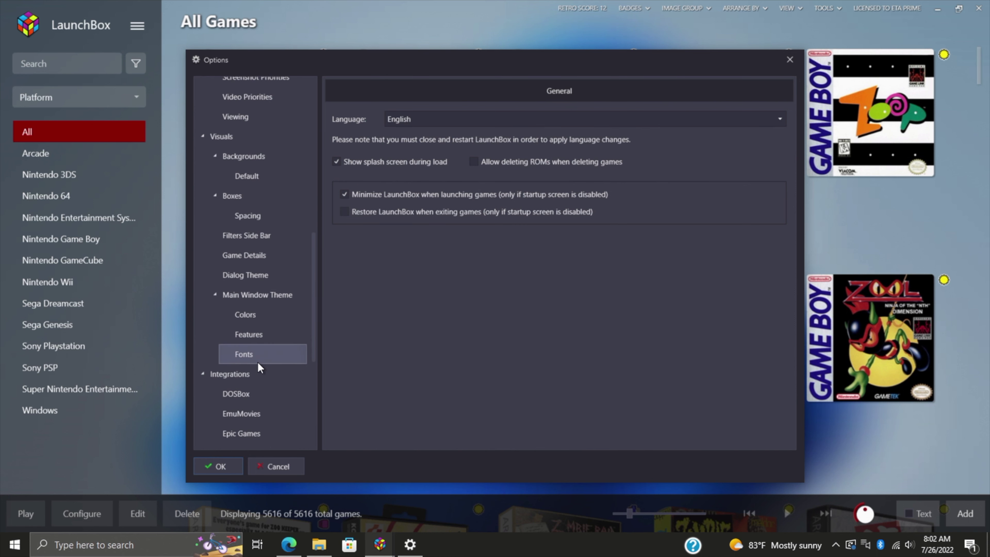
pyautogui.scroll(-1, 257, 361)
pyautogui.click(249, 295)
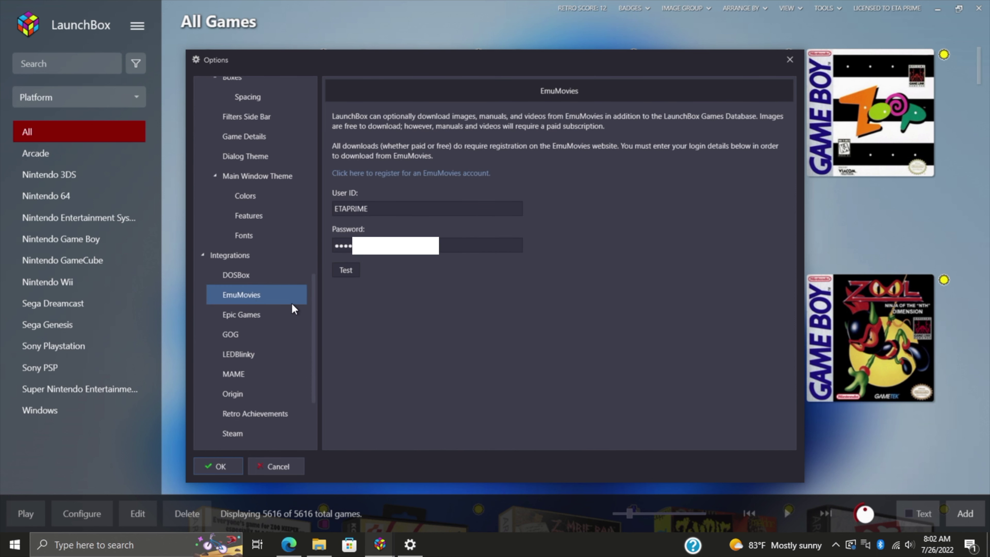
# Visit the EmuMovies website's sign-up page and test the saved EmuMovies login in the integration settings
pyautogui.click(410, 178)
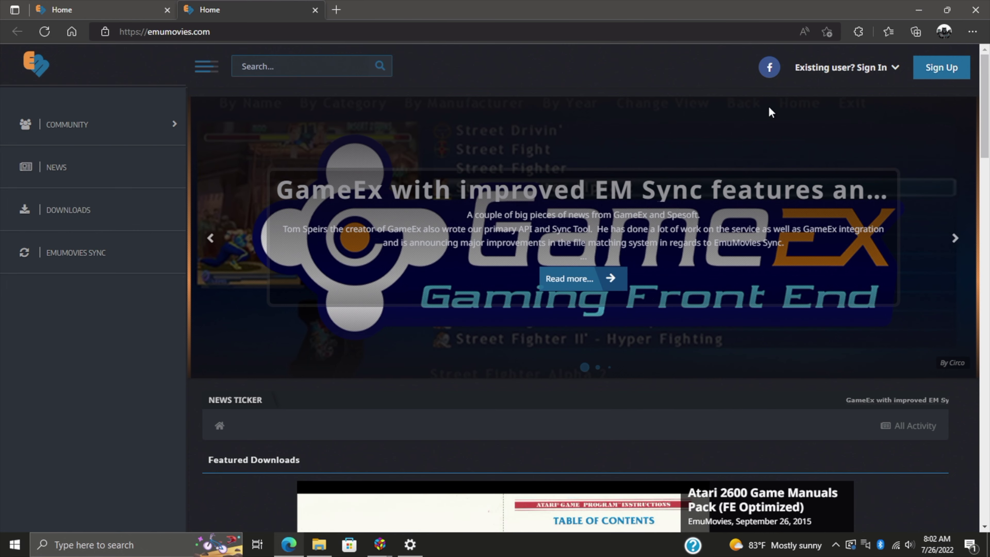
pyautogui.click(940, 67)
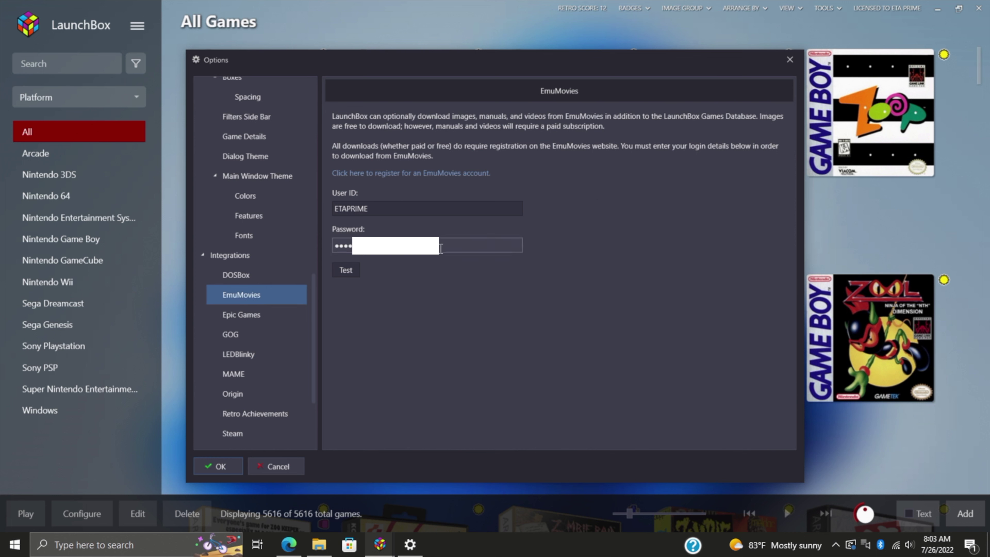
pyautogui.click(339, 274)
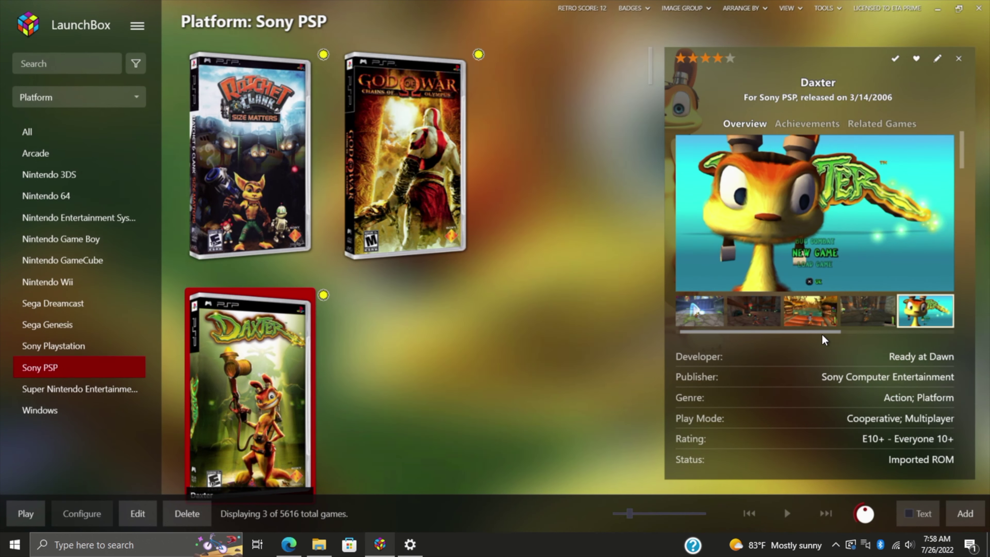
# Look through the remaining images in Daxter's media gallery
pyautogui.moveTo(822, 334); pyautogui.dragTo(937, 334)
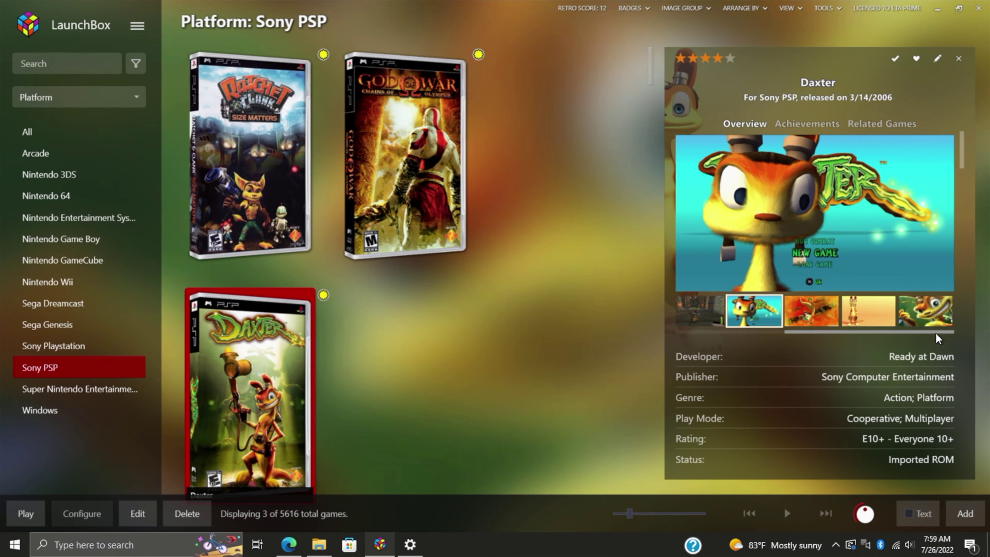
pyautogui.click(802, 316)
pyautogui.click(874, 315)
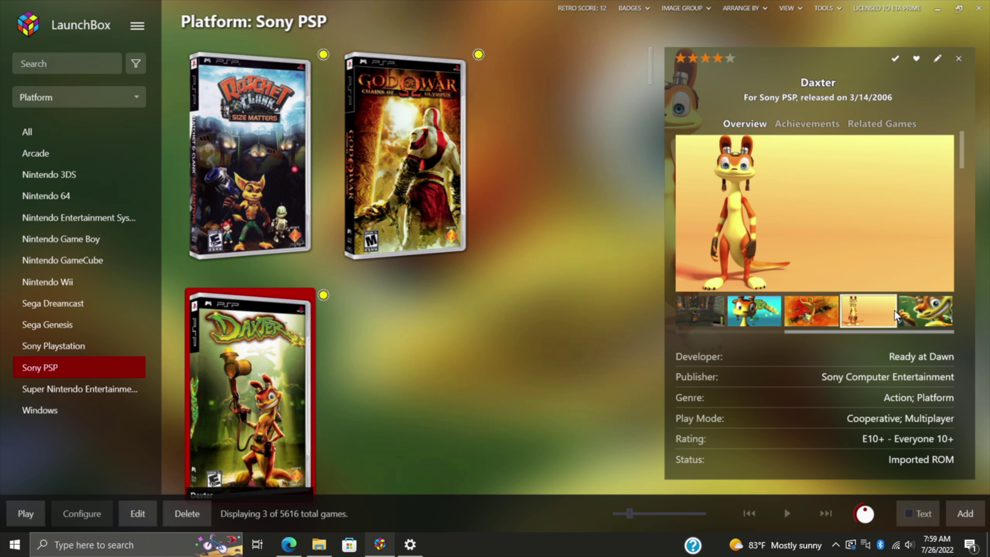
pyautogui.click(920, 311)
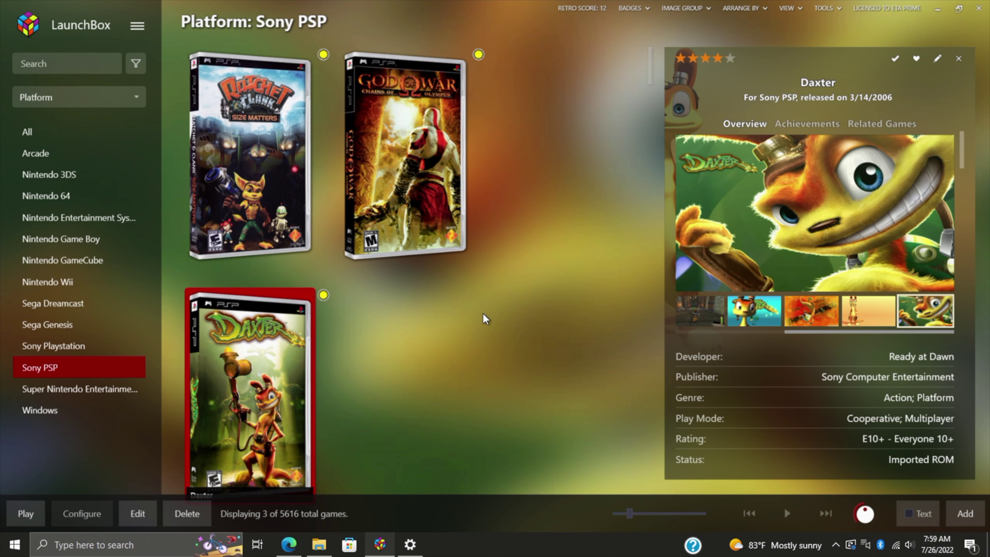
# Edit God of War: Chains of Olympus and open the media download dialog from its video settings
pyautogui.rightClick(403, 148)
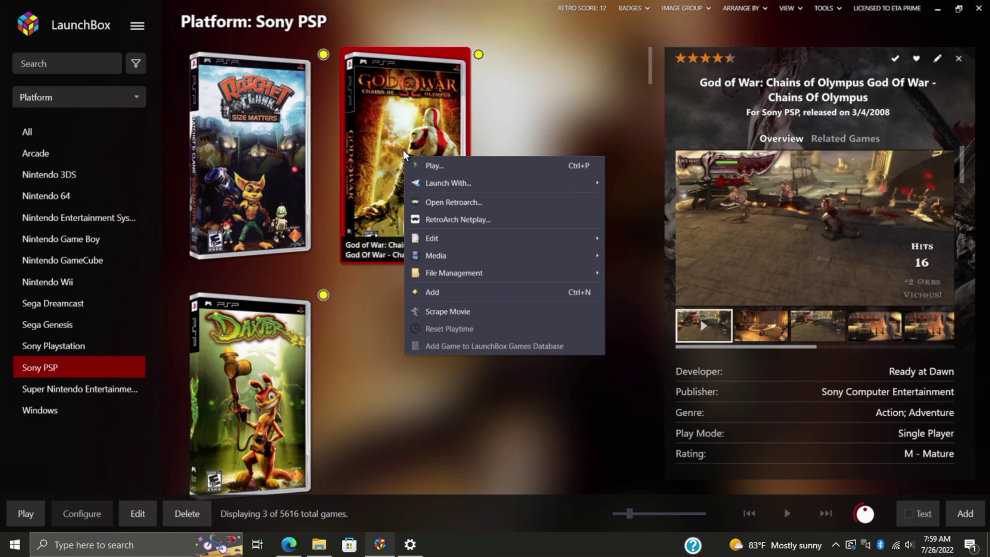
pyautogui.moveTo(507, 238)
pyautogui.click(631, 237)
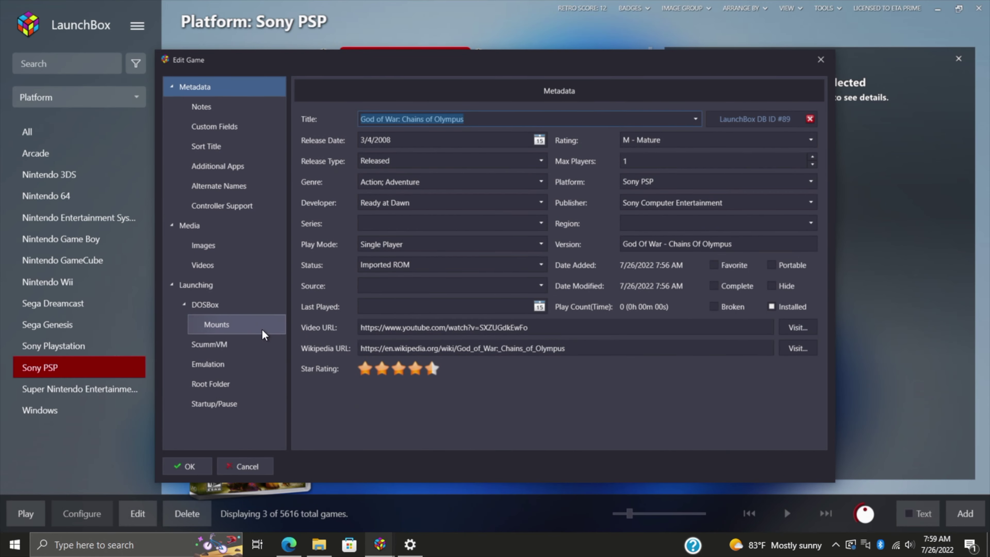
pyautogui.click(211, 269)
pyautogui.click(778, 433)
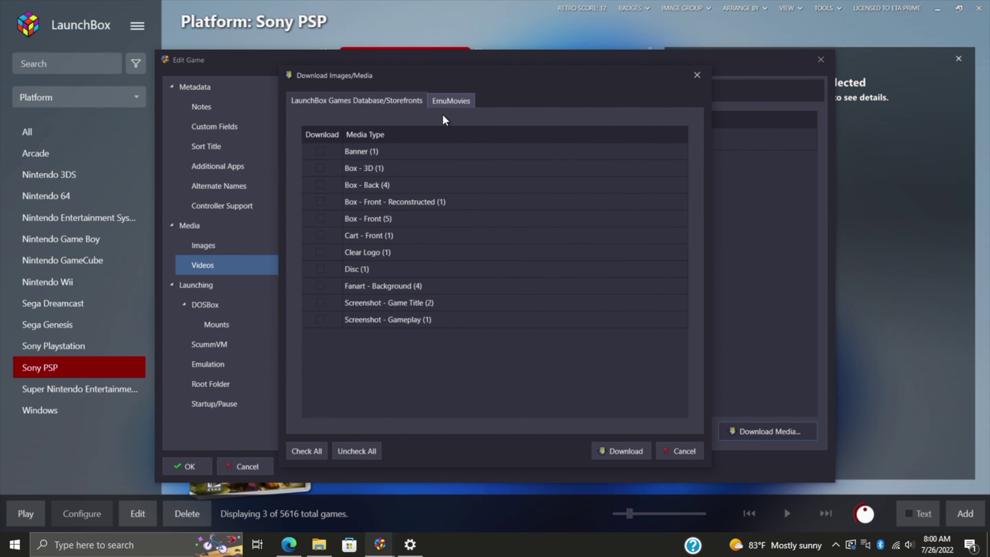
# Download all available EmuMovies media for the game, declining to overwrite the current manual, and close the game editor
pyautogui.click(452, 102)
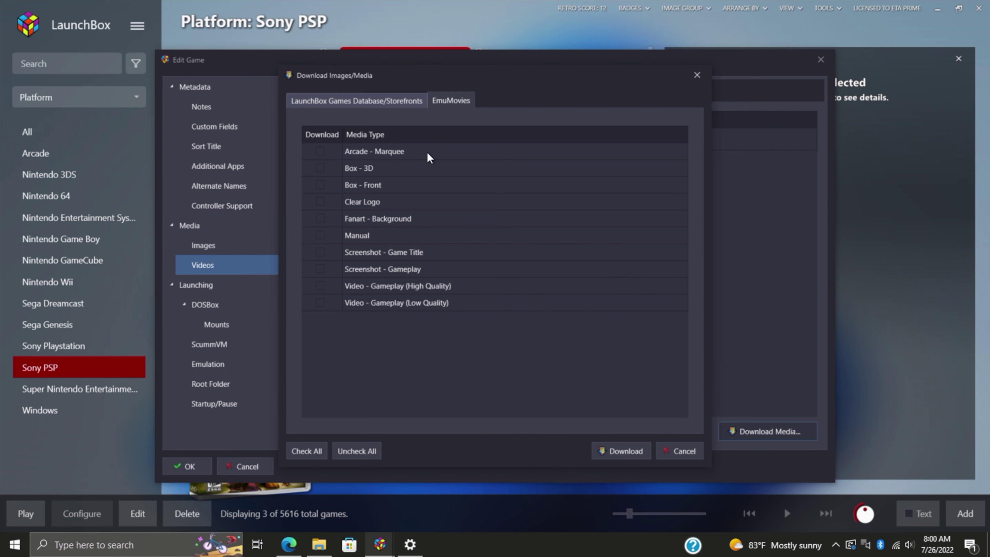
pyautogui.click(303, 453)
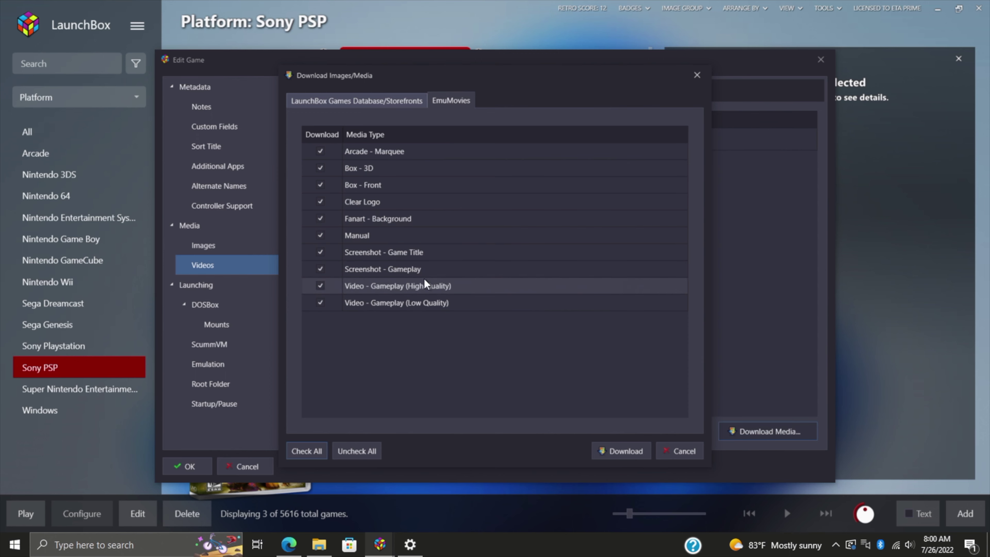
pyautogui.click(639, 453)
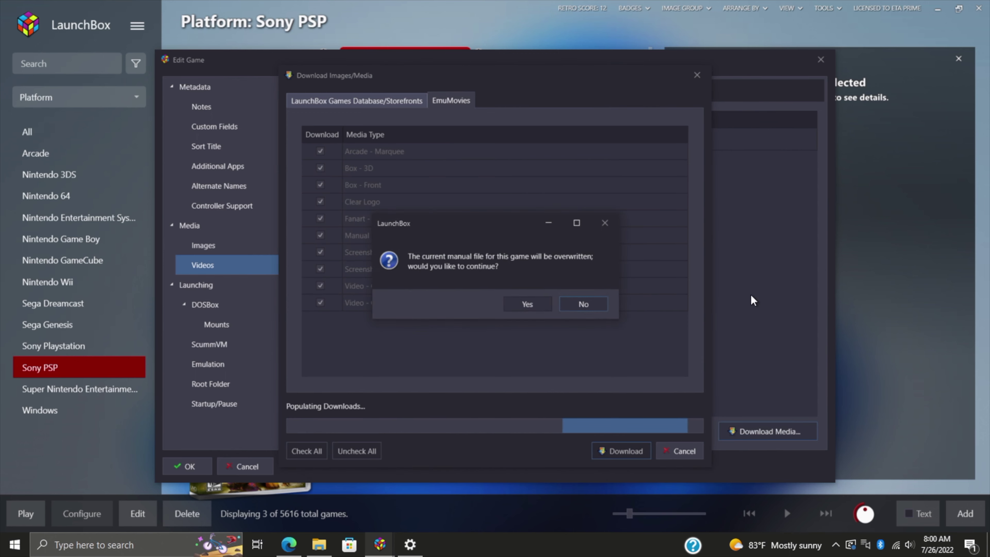
pyautogui.click(582, 303)
pyautogui.click(821, 59)
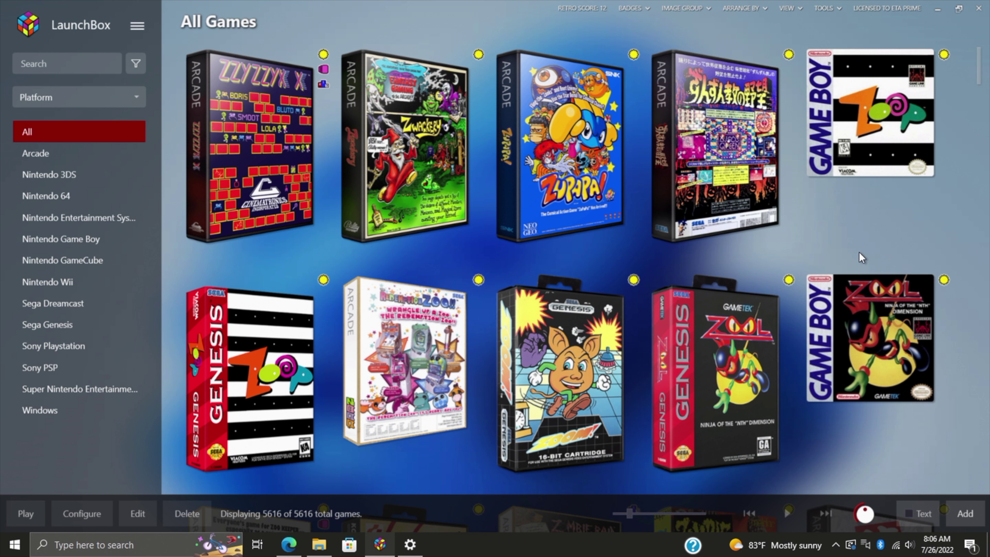
# Start the metadata and media update for all games, keeping every image type selected with no download limit
pyautogui.click(826, 8)
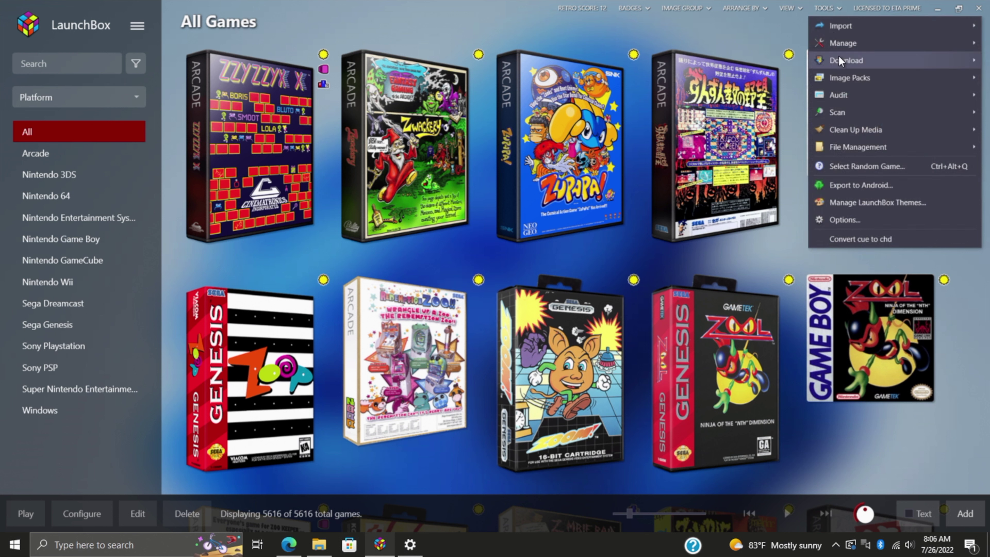
pyautogui.moveTo(839, 57)
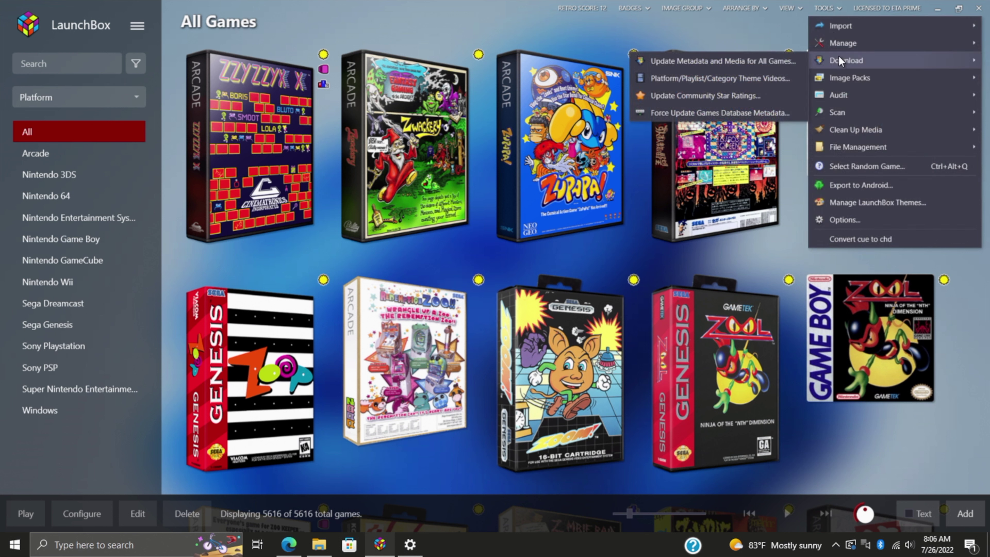
pyautogui.click(772, 62)
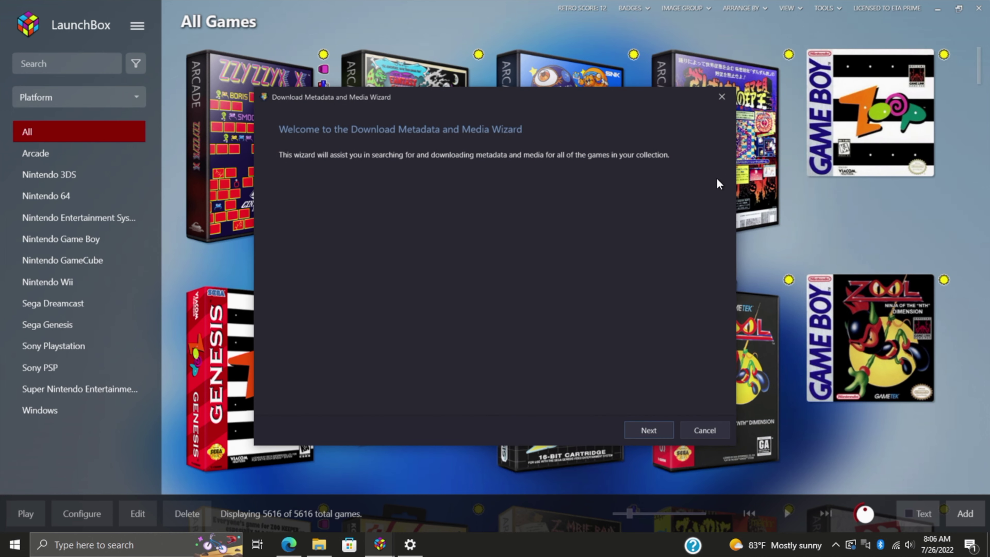
pyautogui.click(642, 430)
pyautogui.click(661, 428)
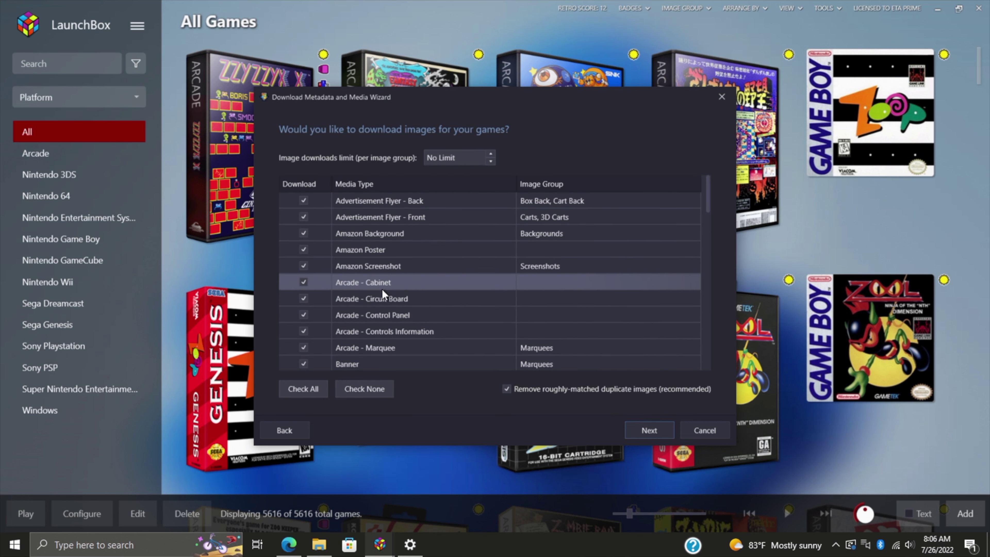
pyautogui.click(650, 432)
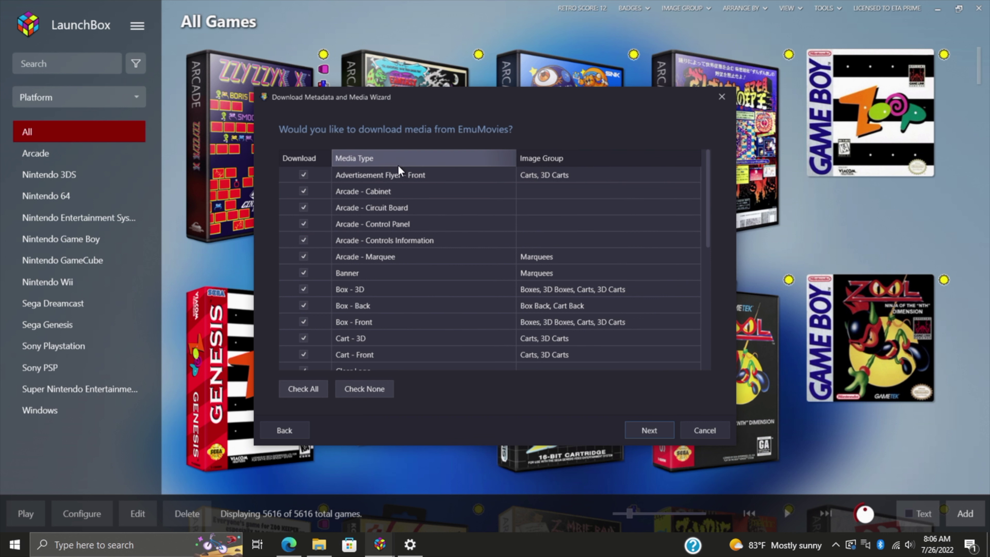
# Accept all EmuMovies media types and theme bezels with system fallback, choosing to update games without replacing existing fields or media
pyautogui.scroll(-1, 396, 243)
pyautogui.scroll(-4, 396, 246)
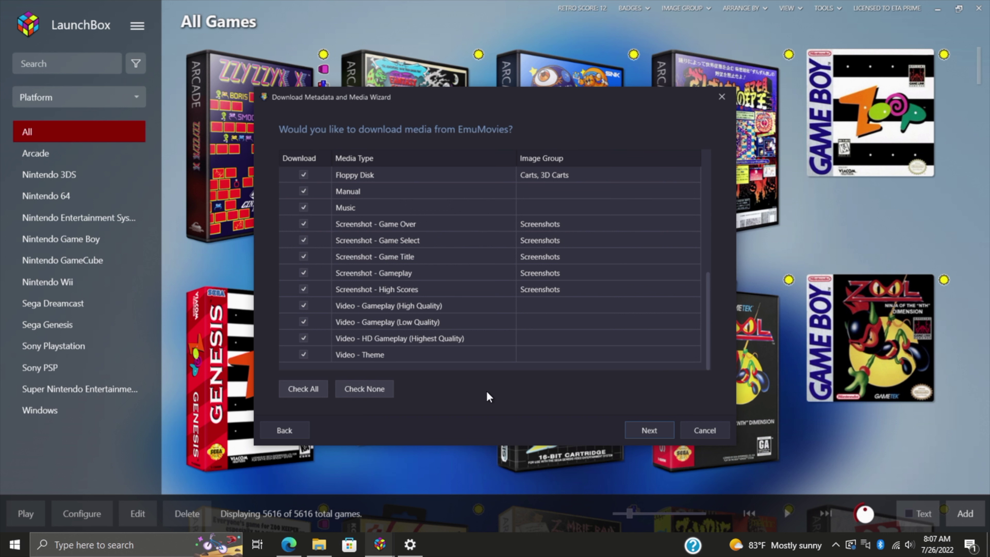
pyautogui.click(650, 432)
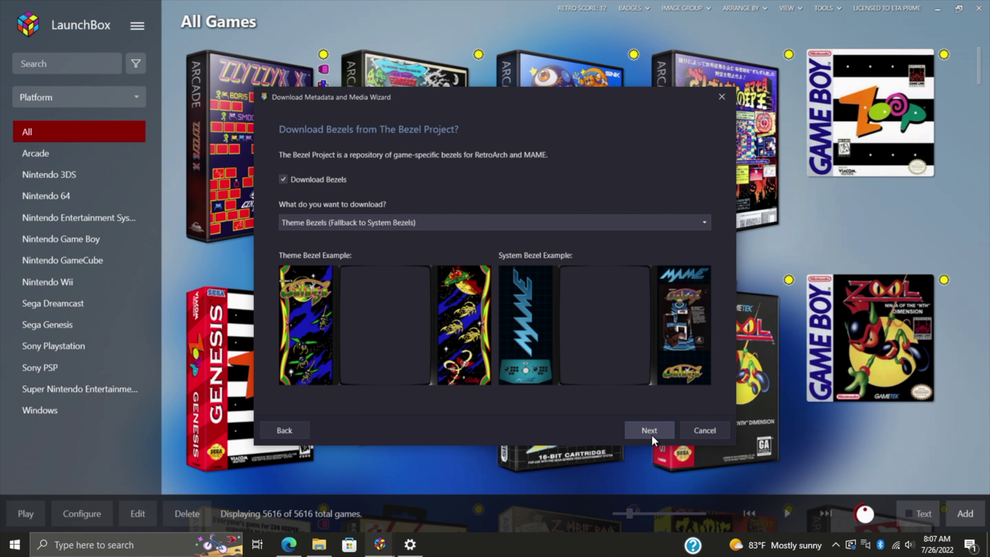
pyautogui.click(651, 430)
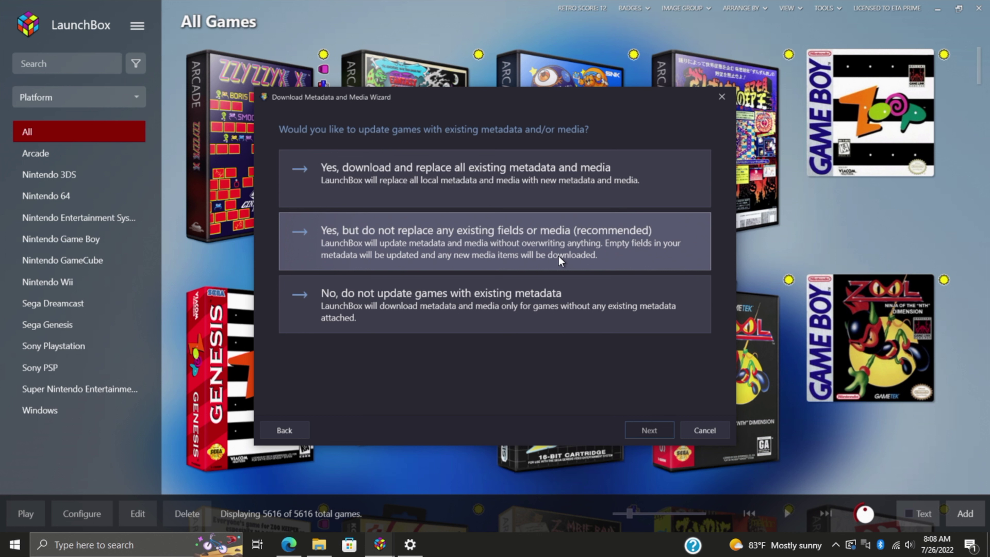
pyautogui.click(558, 256)
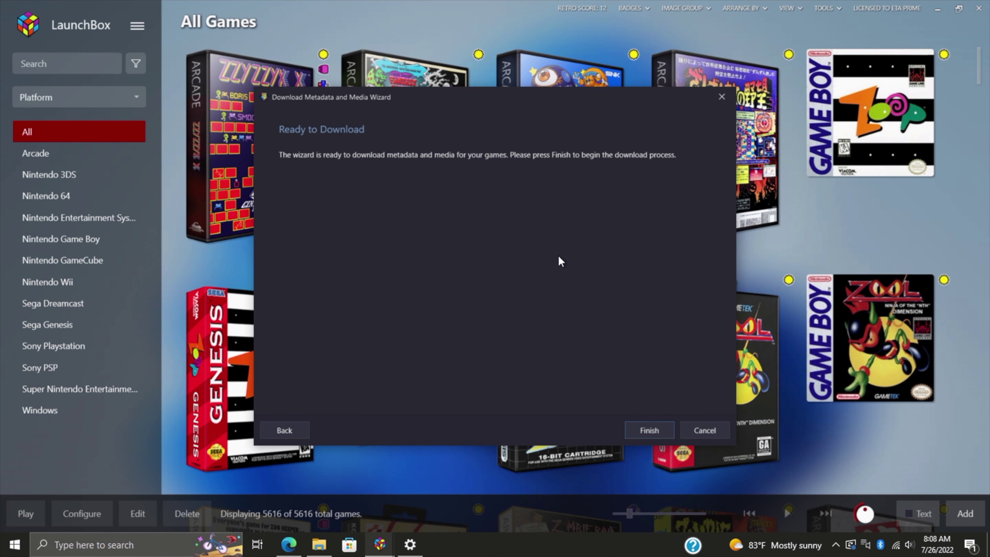